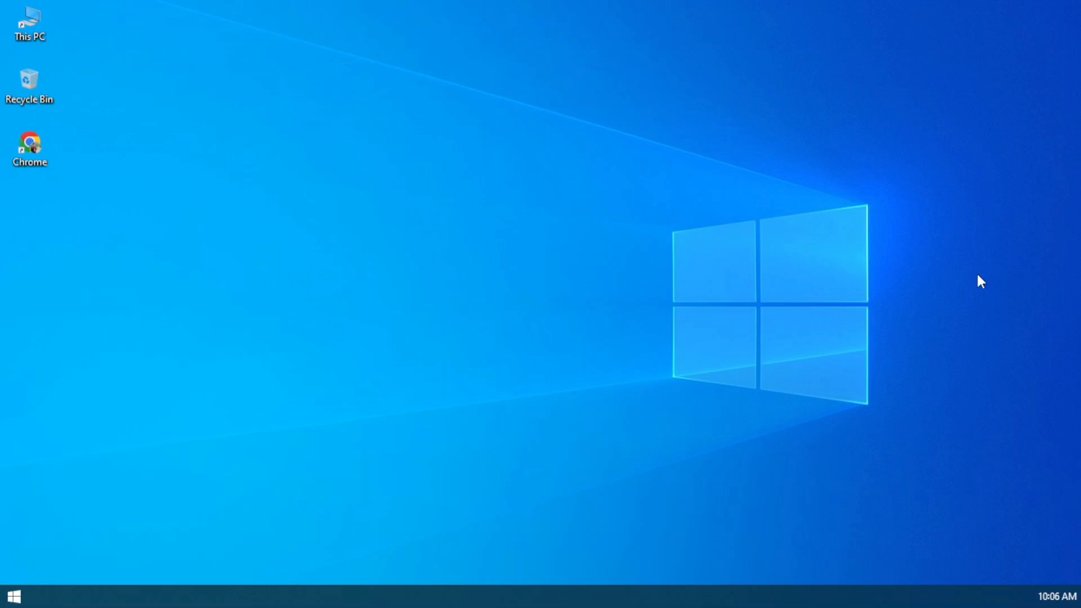
Refresh the desktop three times from its right-click menu
right_click(975, 27)
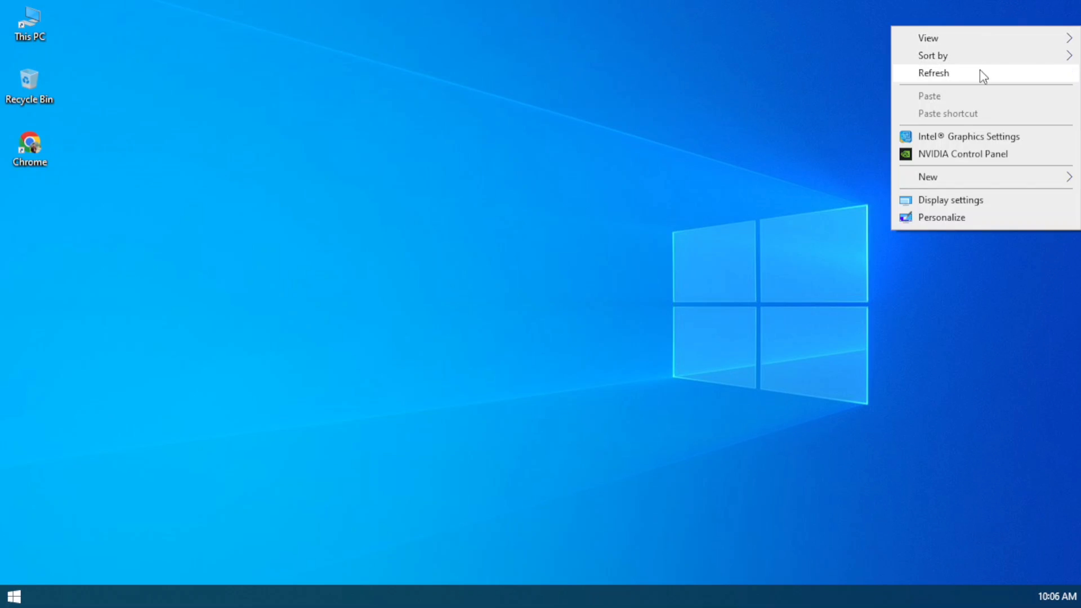
click(980, 72)
right_click(980, 37)
click(968, 82)
right_click(959, 33)
click(972, 79)
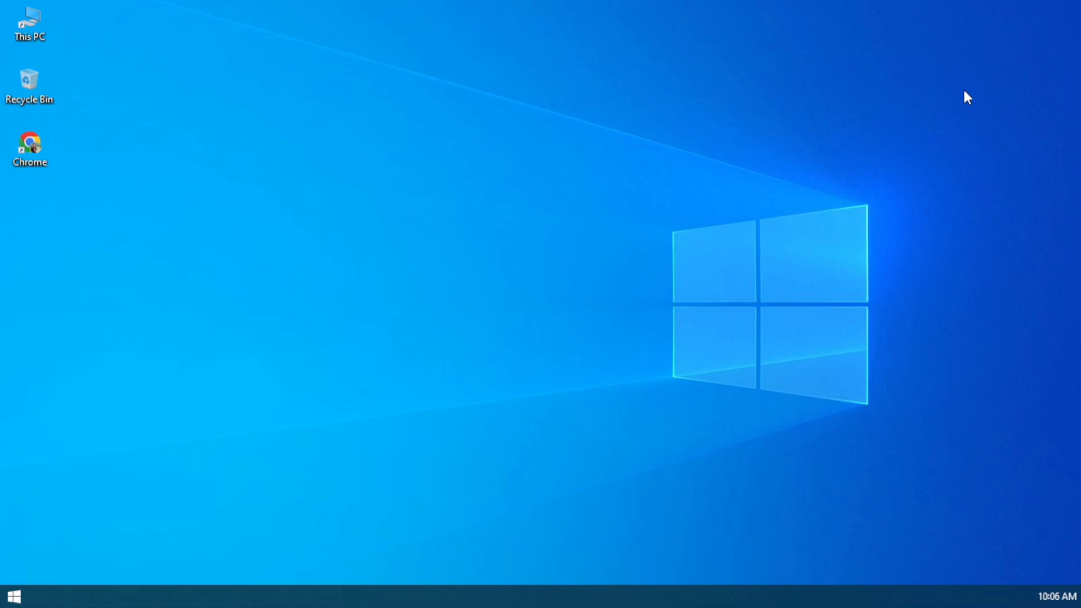
Open Task Manager full-screen on the Memory performance view
right_click(612, 594)
click(674, 513)
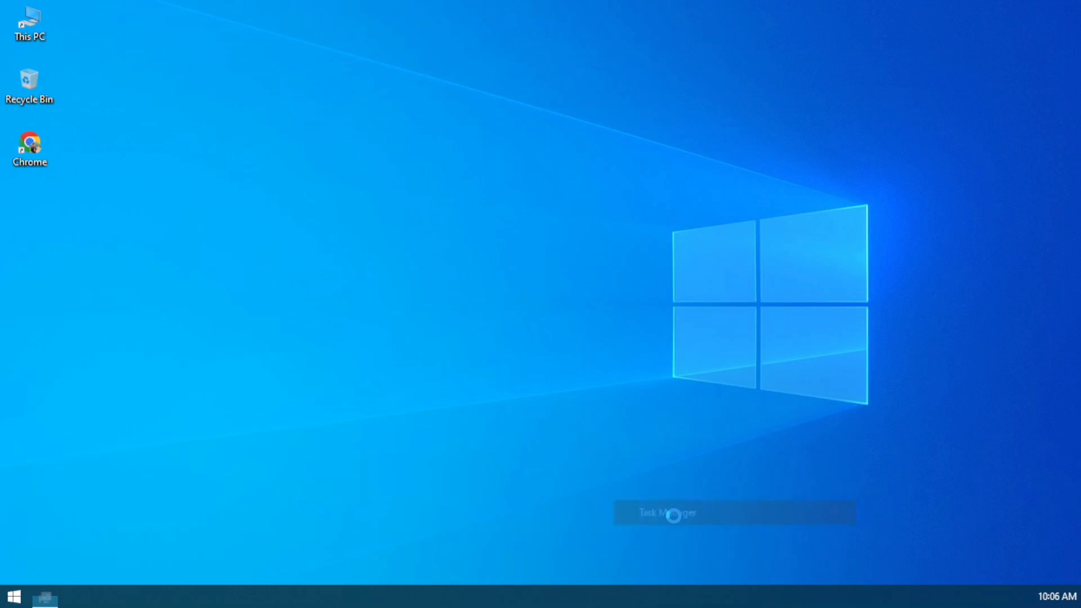
click(851, 91)
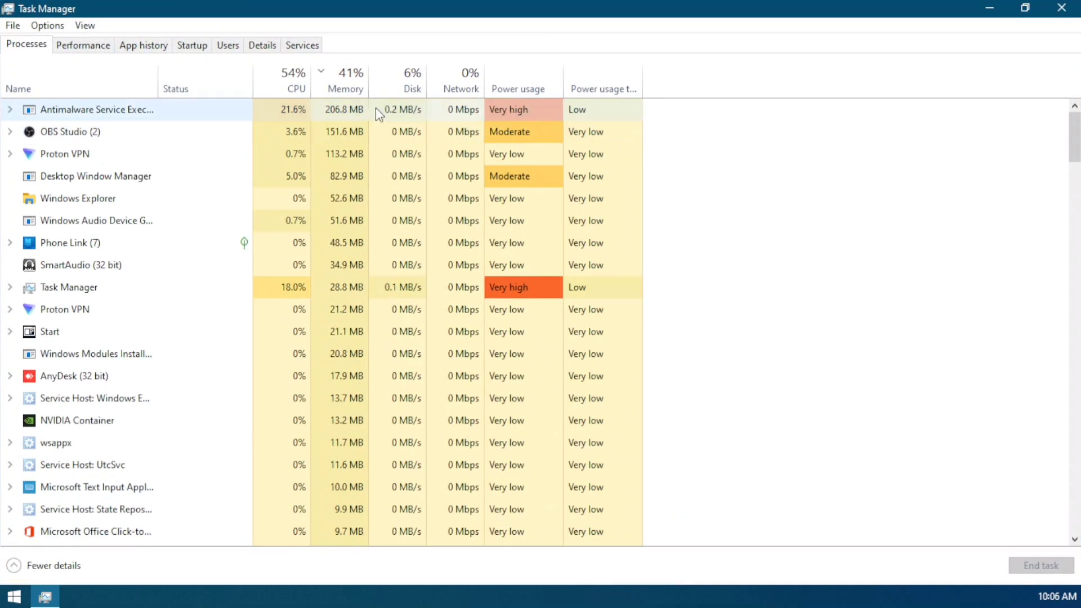
click(327, 73)
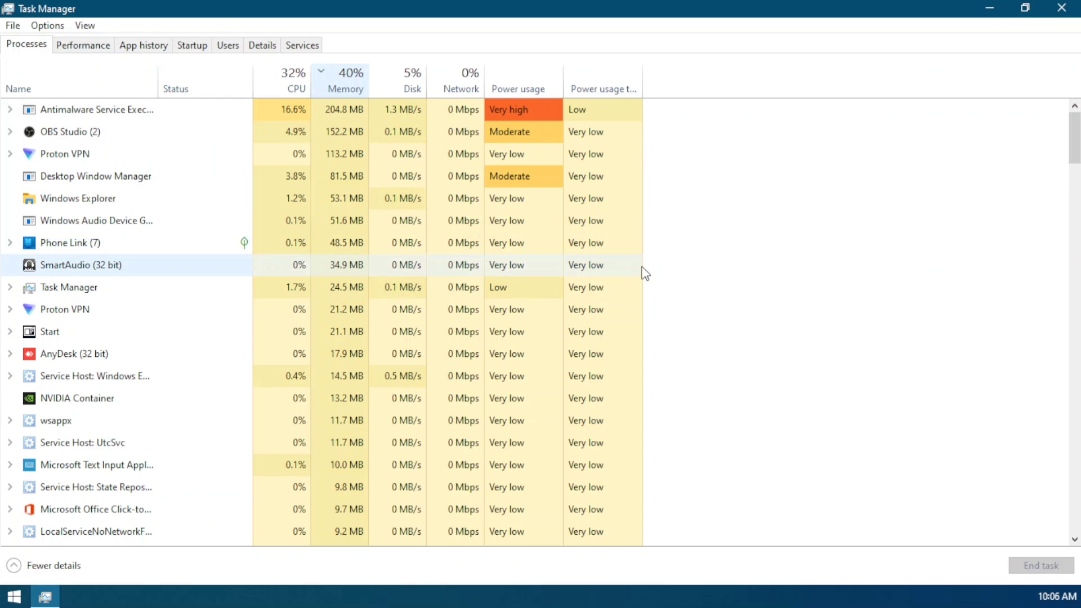
click(63, 51)
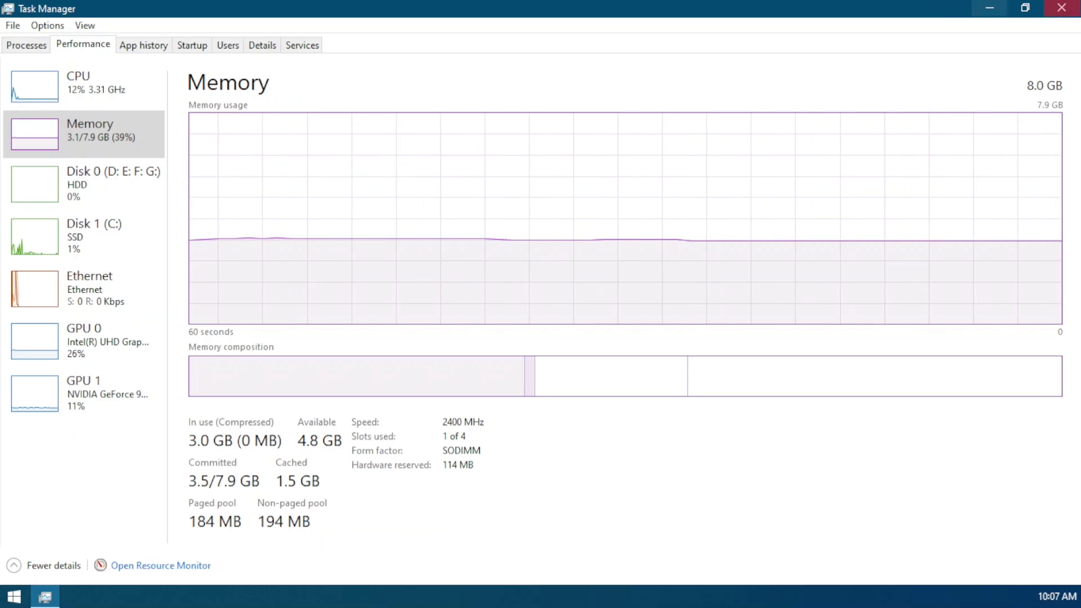
Close Task Manager and open This PC's Properties to show the System page
click(1068, 10)
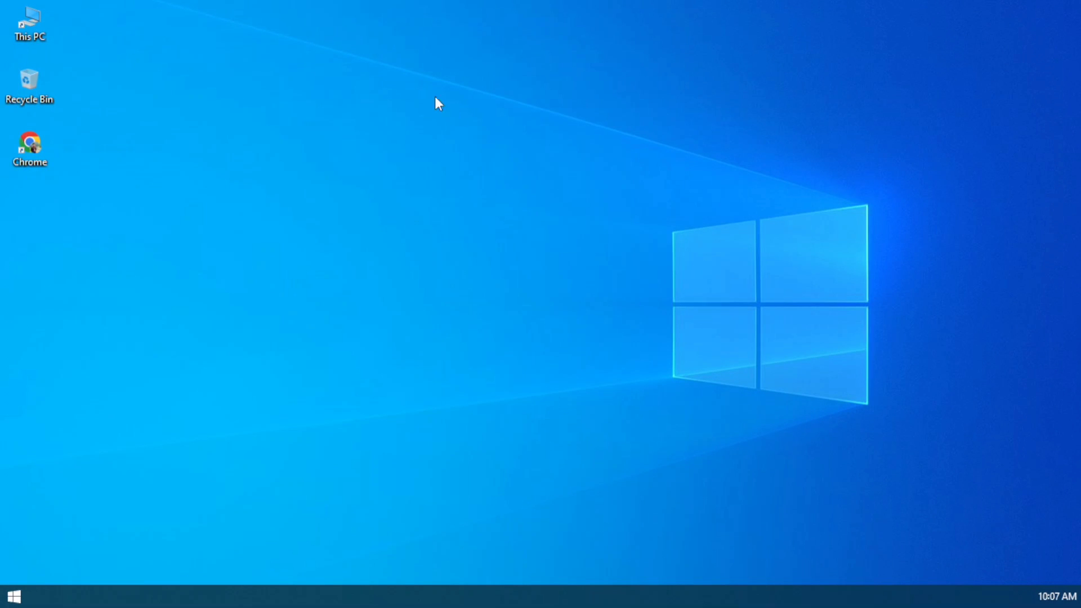
double_click(49, 22)
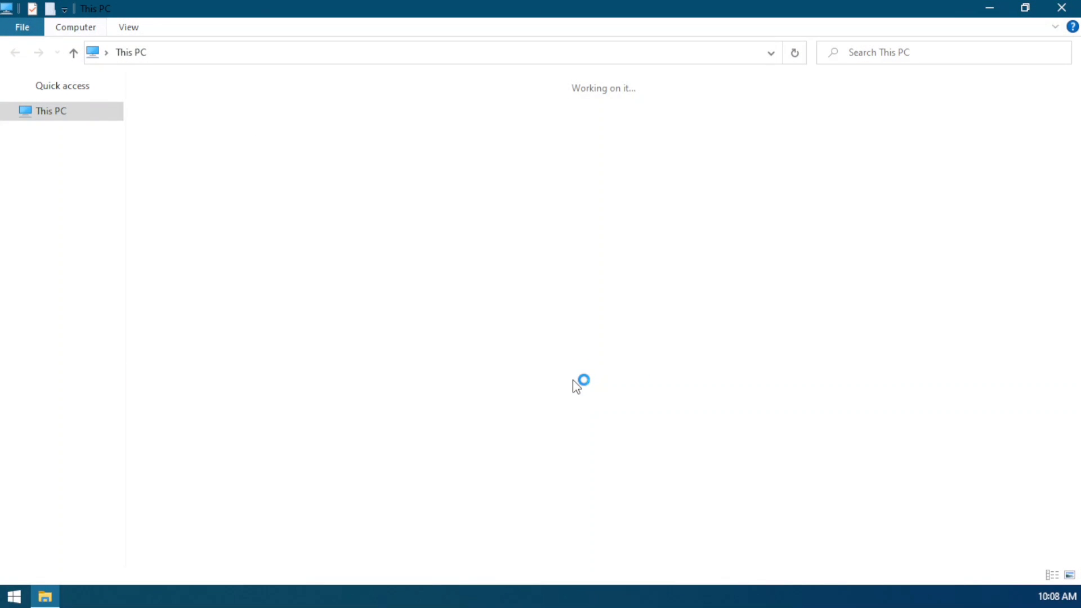
right_click(524, 445)
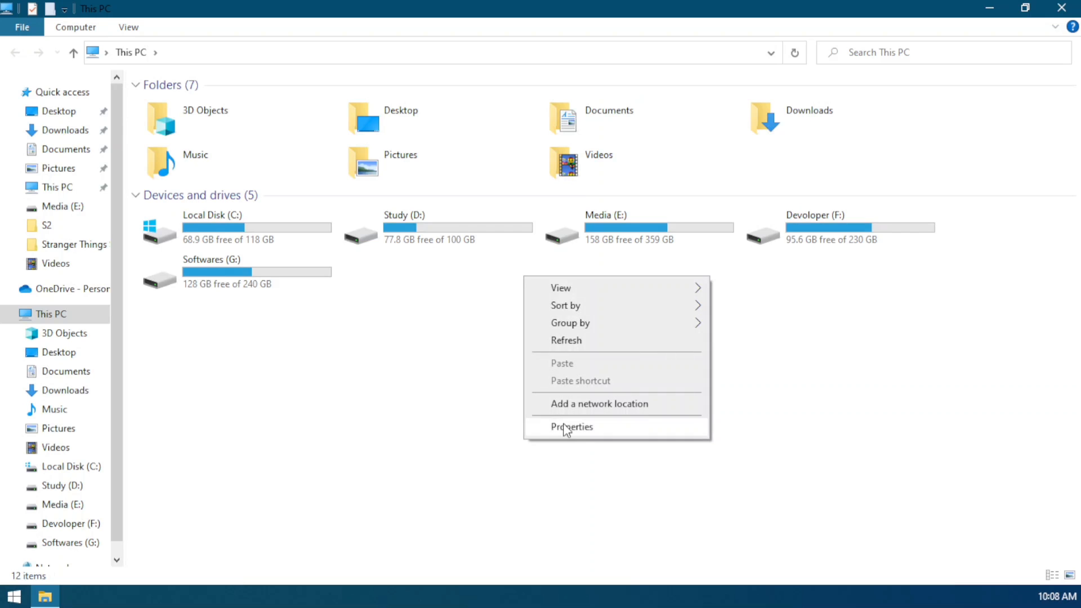
click(623, 431)
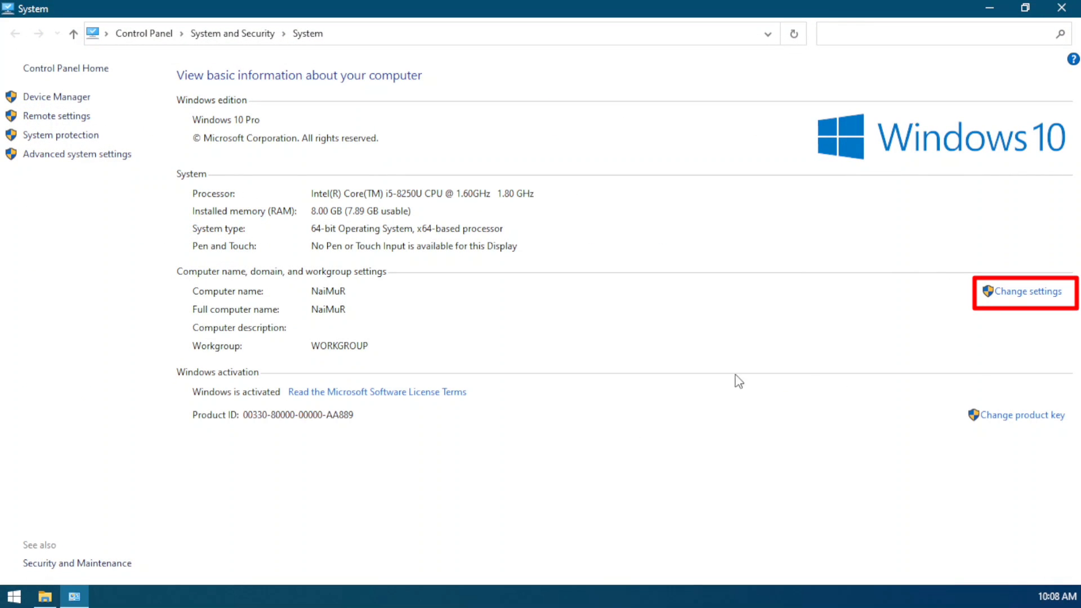
Open System Properties via Change settings and switch to its Advanced tab
click(1035, 303)
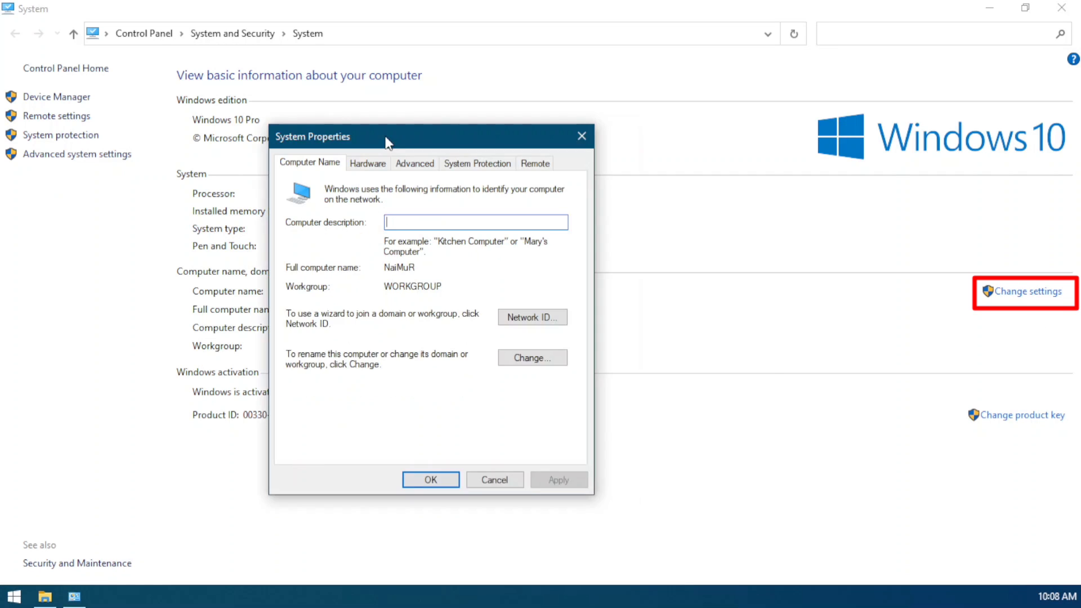
drag(551, 134, 539, 124)
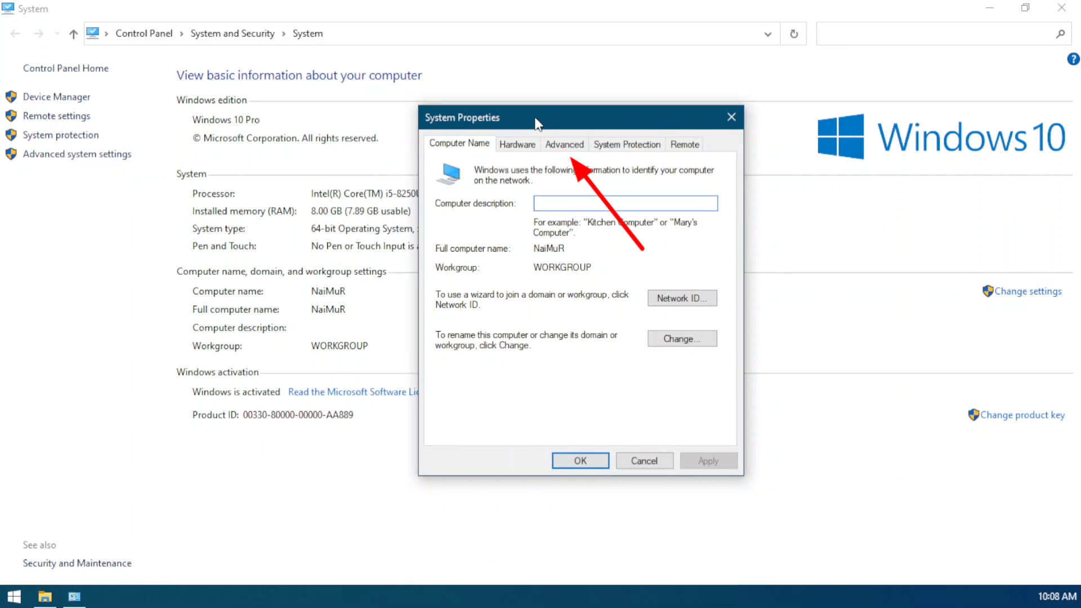
click(566, 148)
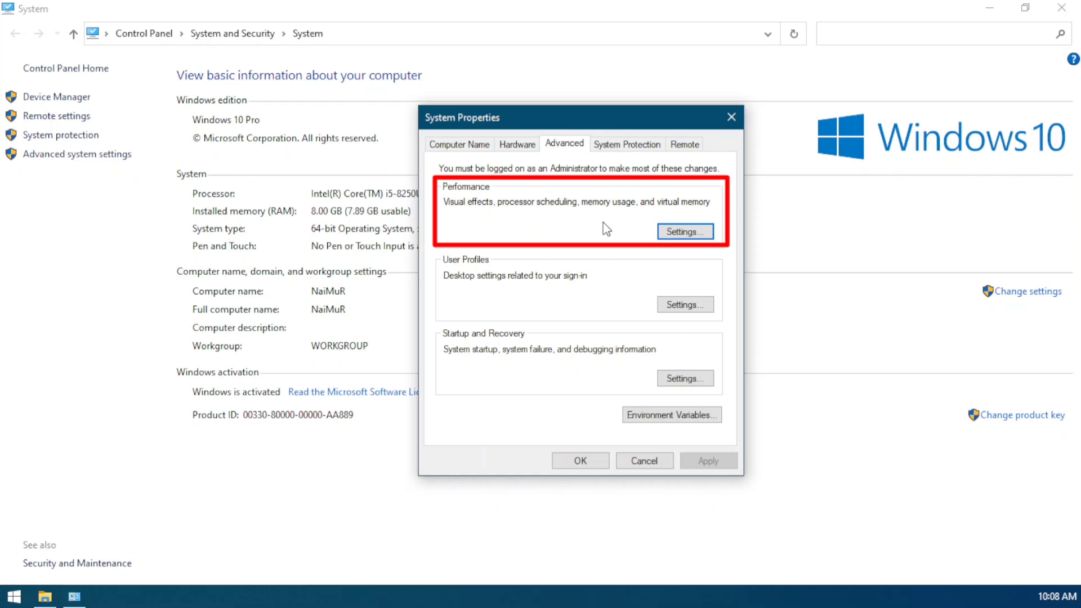
Open Virtual Memory from Performance Options and uncheck automatic paging file management
click(695, 233)
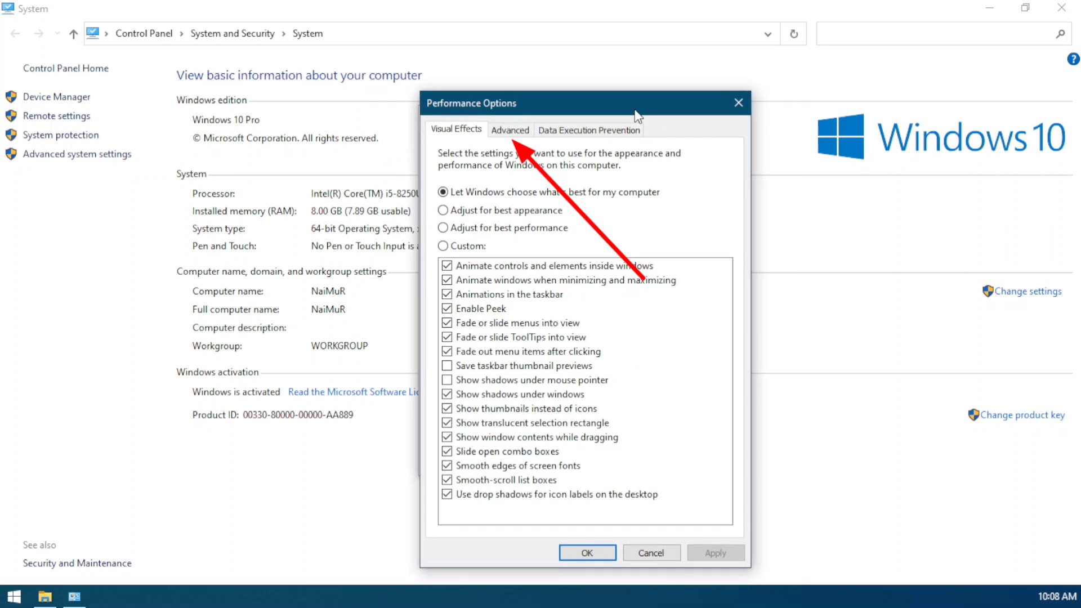
click(525, 134)
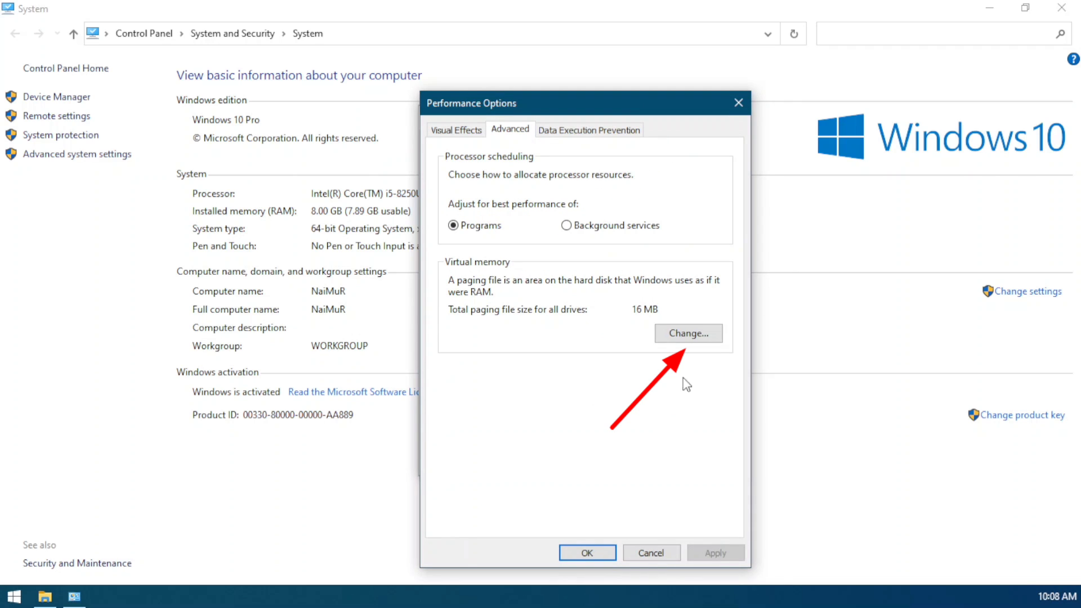
click(697, 335)
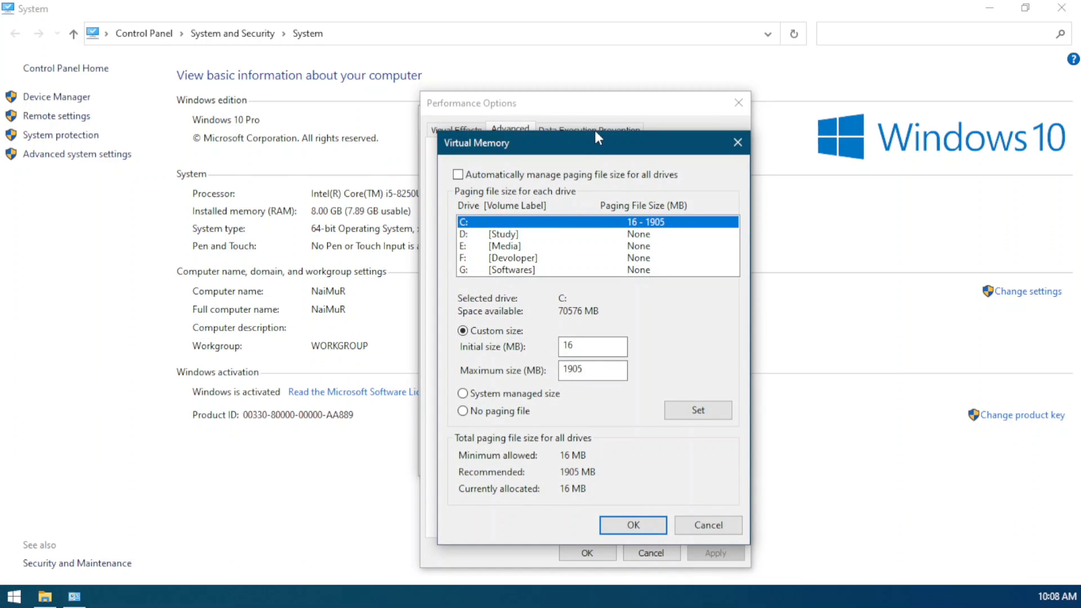
drag(571, 126, 569, 115)
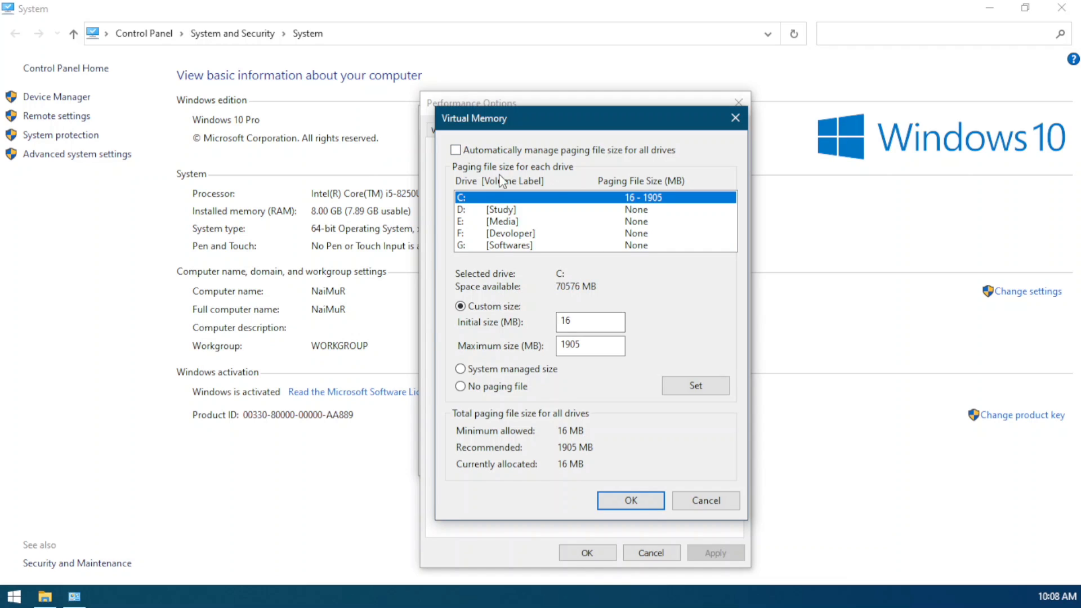
click(464, 150)
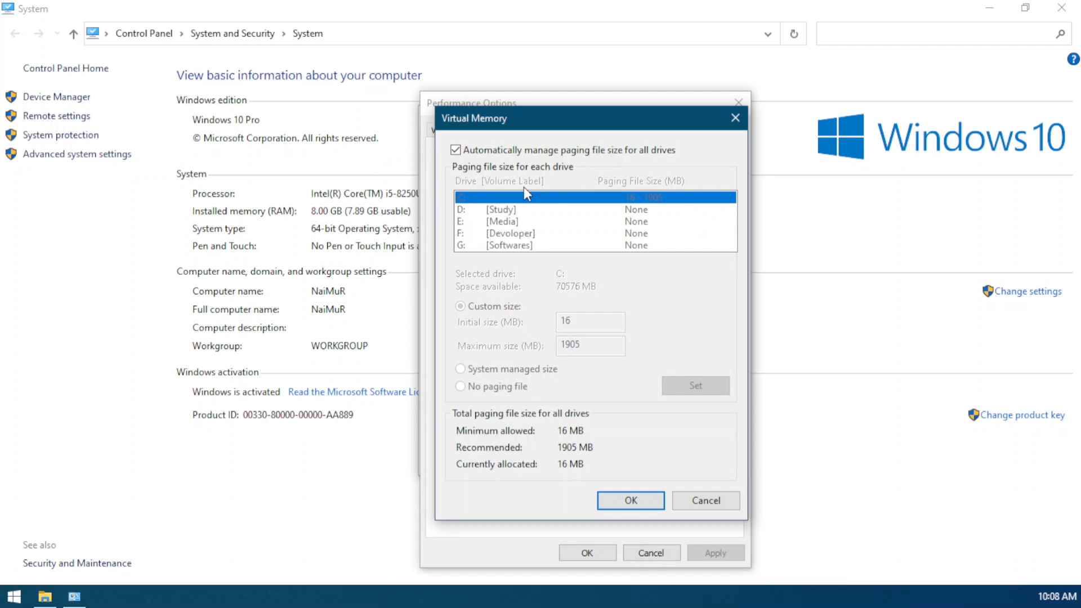
drag(589, 123, 577, 111)
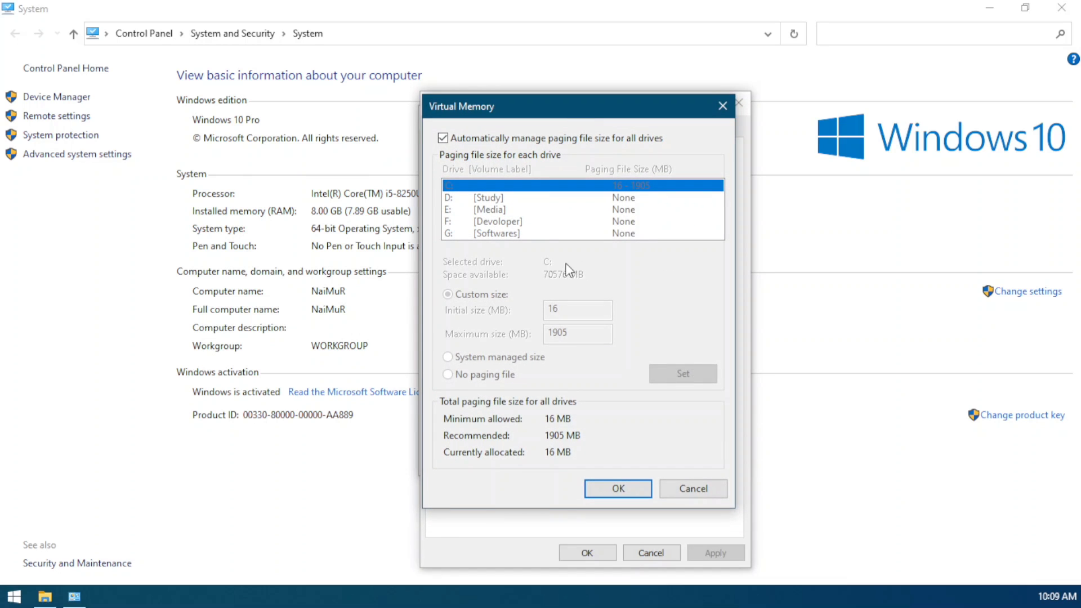
click(443, 138)
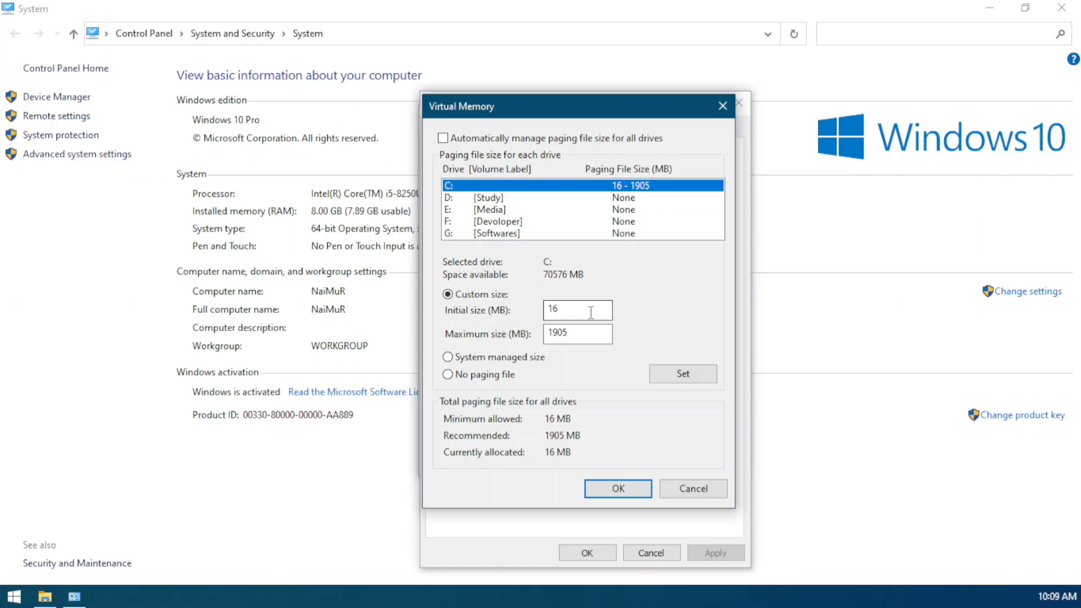
Launch Calculator and compute 8 × 1024 = 8,192
click(21, 587)
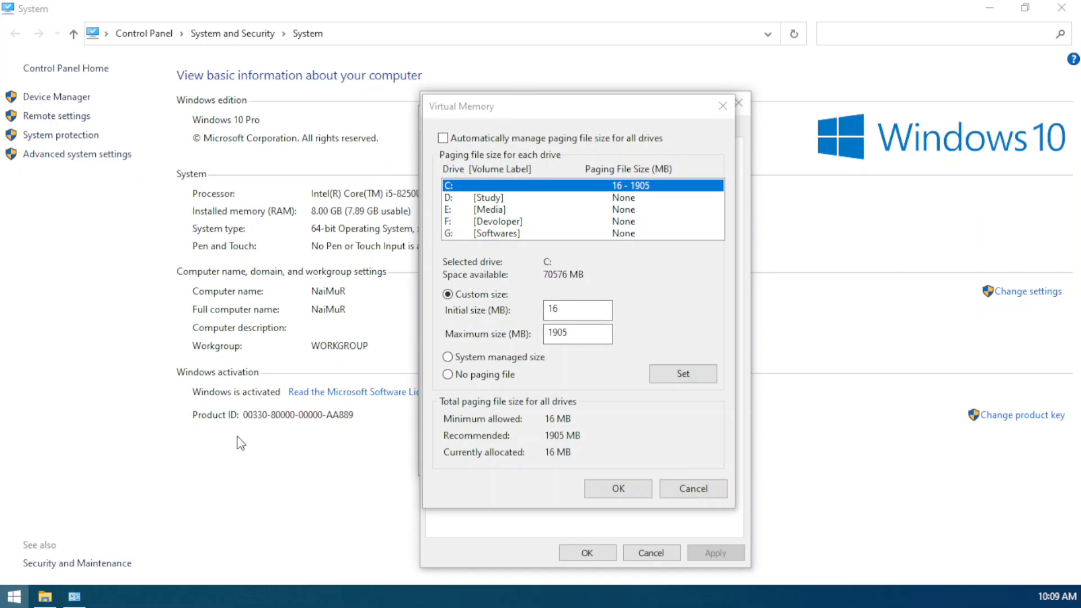
key(Escape)
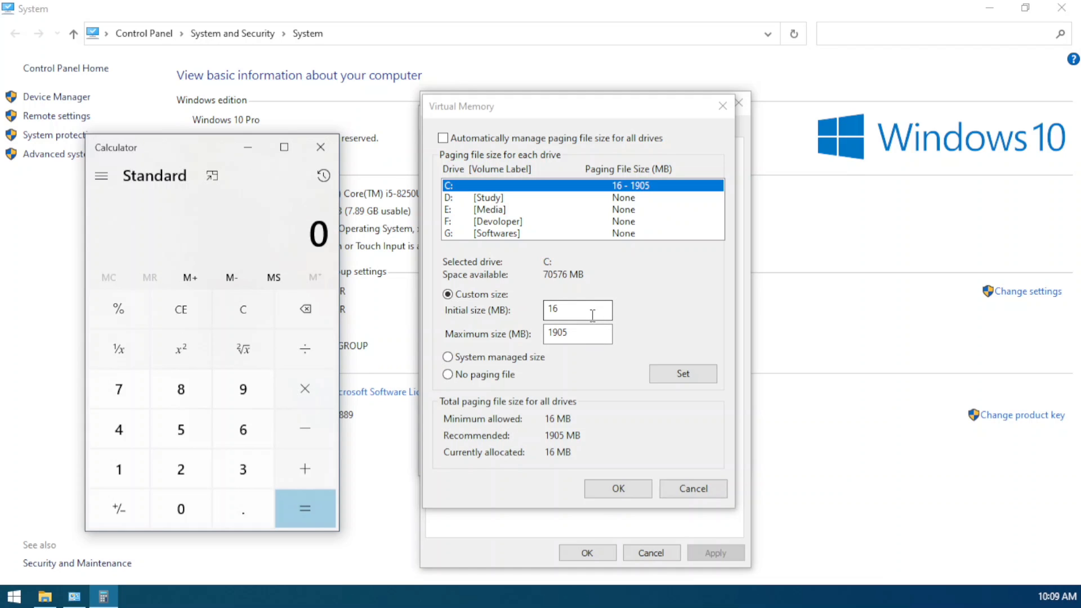
click(178, 406)
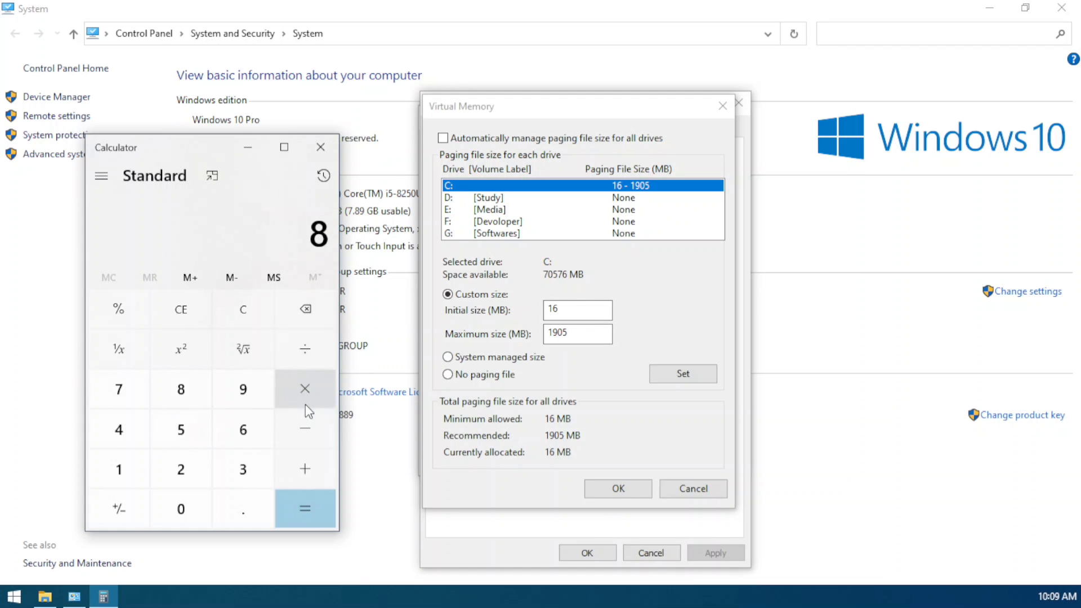
click(132, 467)
click(169, 506)
click(181, 471)
click(127, 431)
click(301, 513)
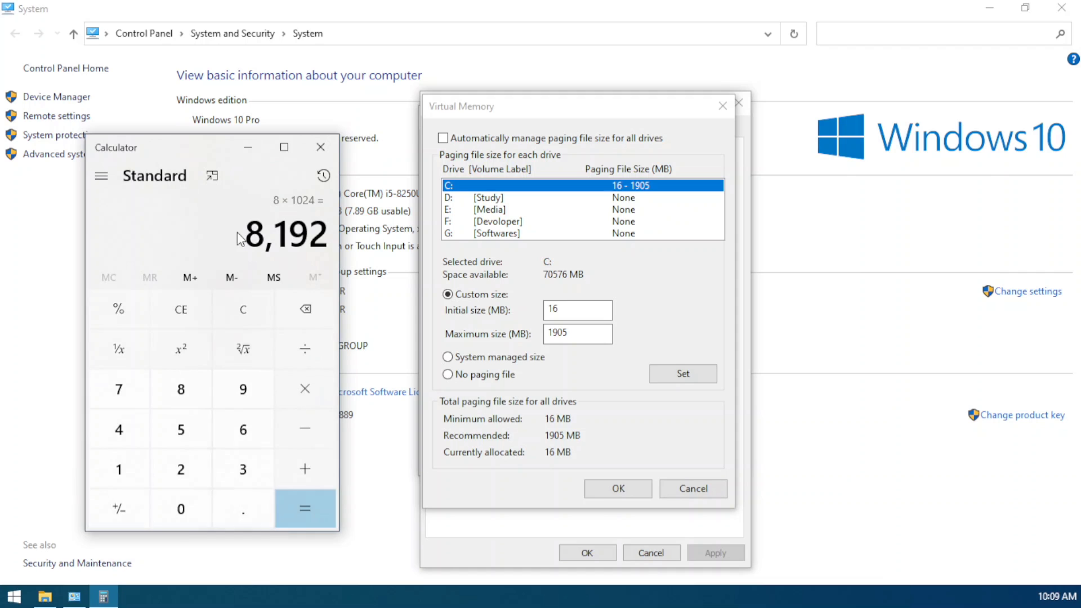
Replace drive C's initial paging file size of 16 with 8192 MB
drag(247, 233, 334, 233)
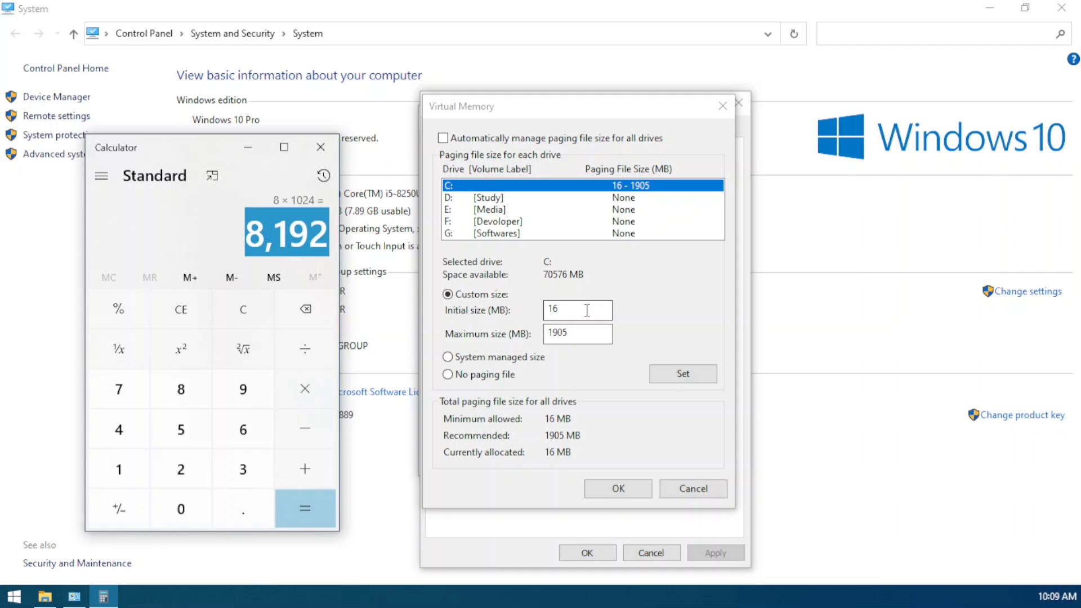
drag(579, 309, 489, 314)
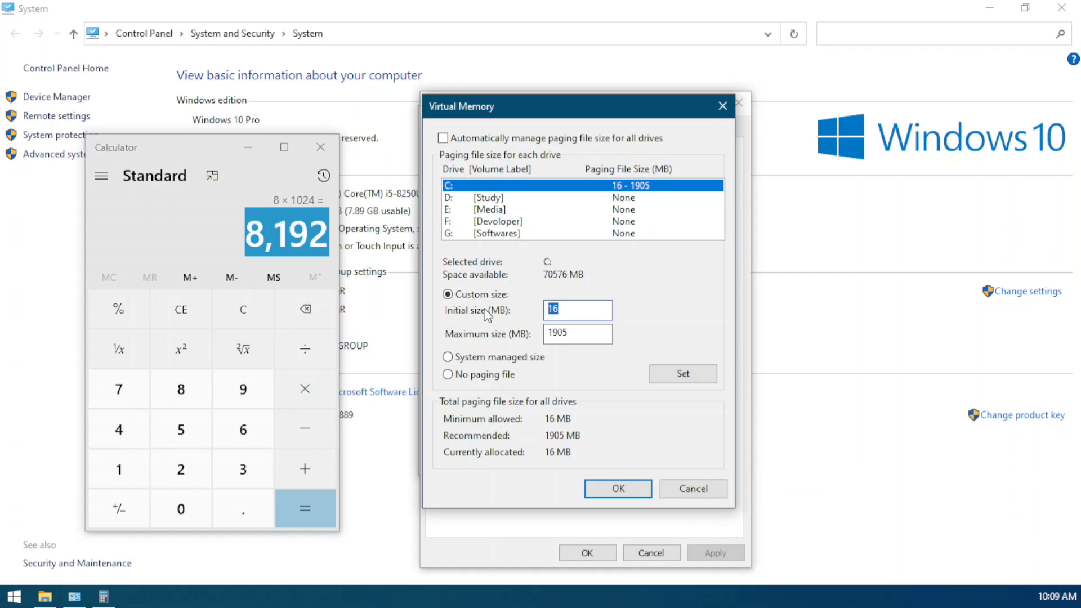
text(8)
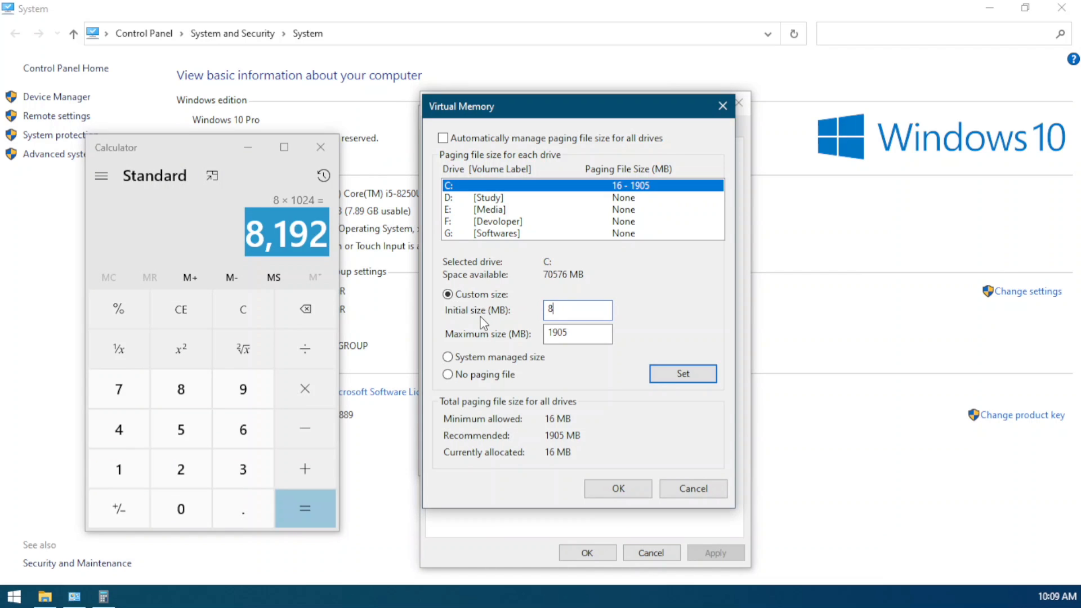
text(192)
Clear Calculator and compute 12 × 1024 = 12,288
click(211, 235)
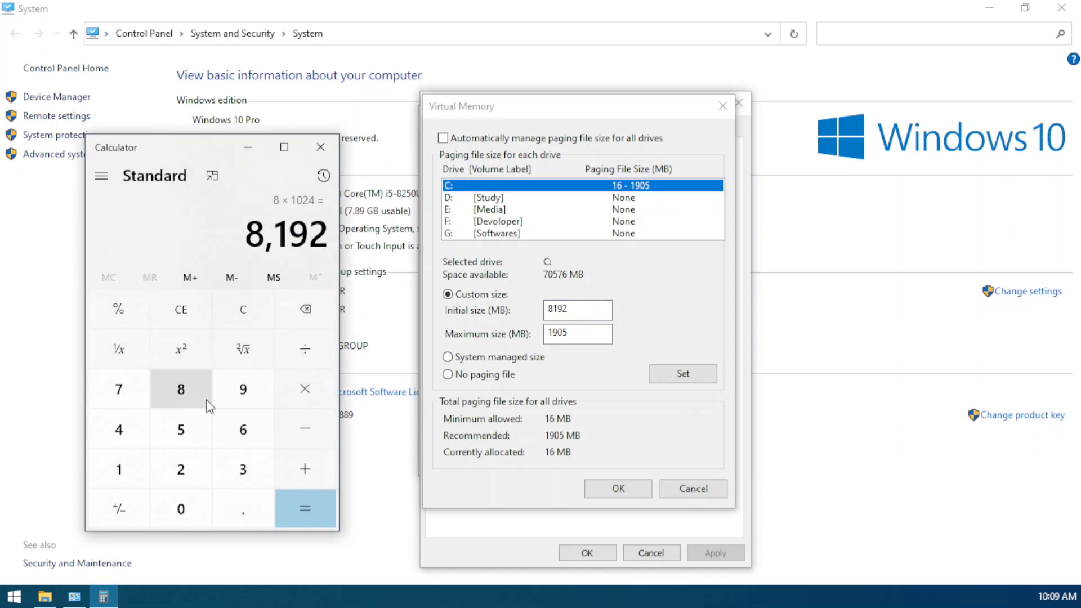
click(305, 312)
click(242, 315)
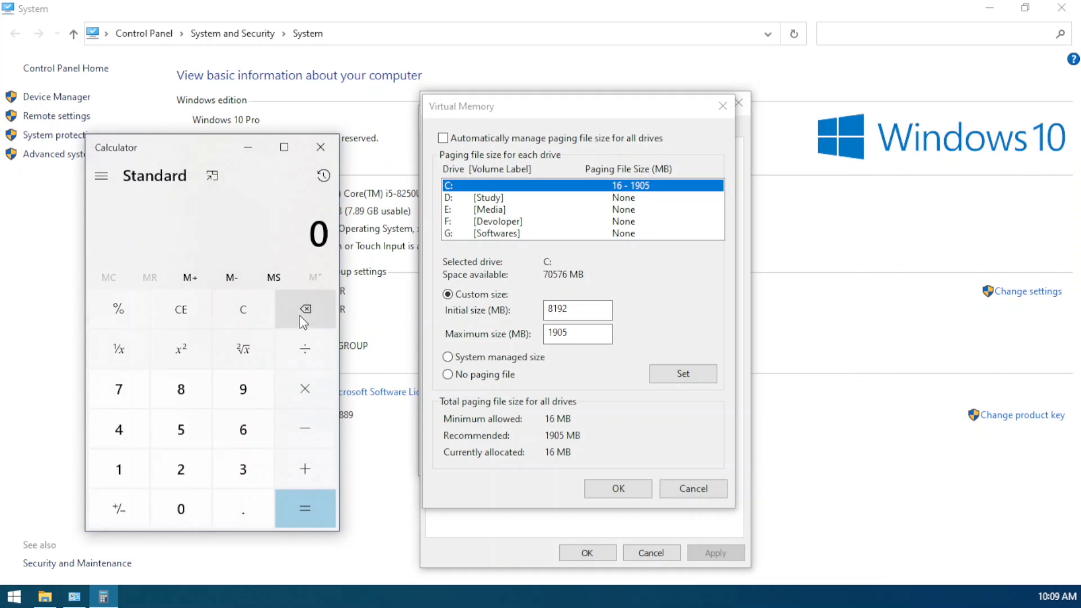
click(126, 469)
click(175, 467)
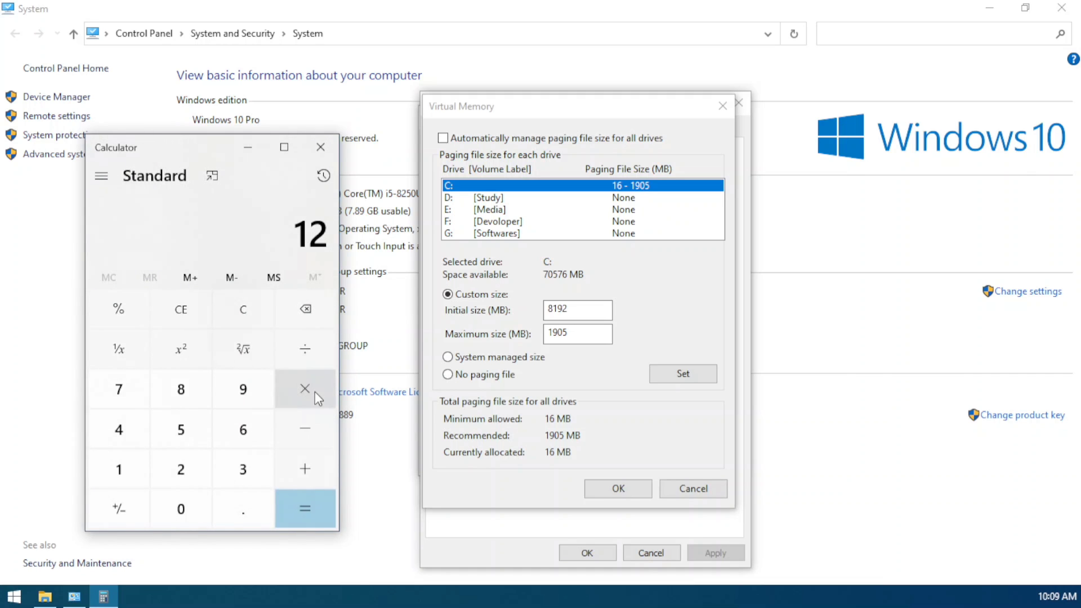
click(316, 391)
click(130, 469)
click(175, 504)
click(171, 478)
click(121, 433)
click(310, 510)
Set drive C's maximum paging file size to 12288 MB and confirm the settings
key(alt+Tab)
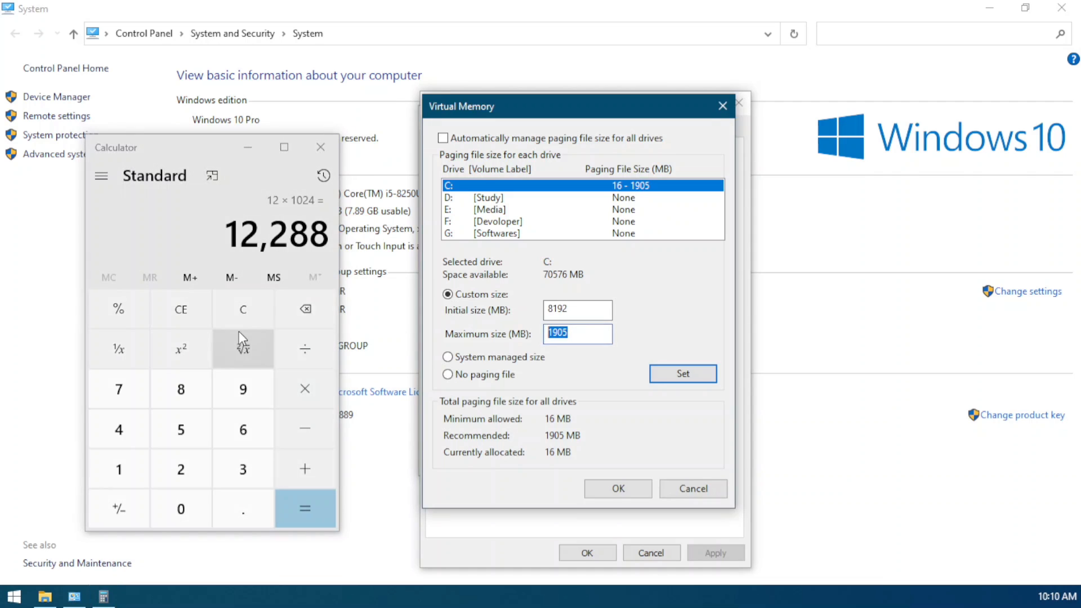
text(1)
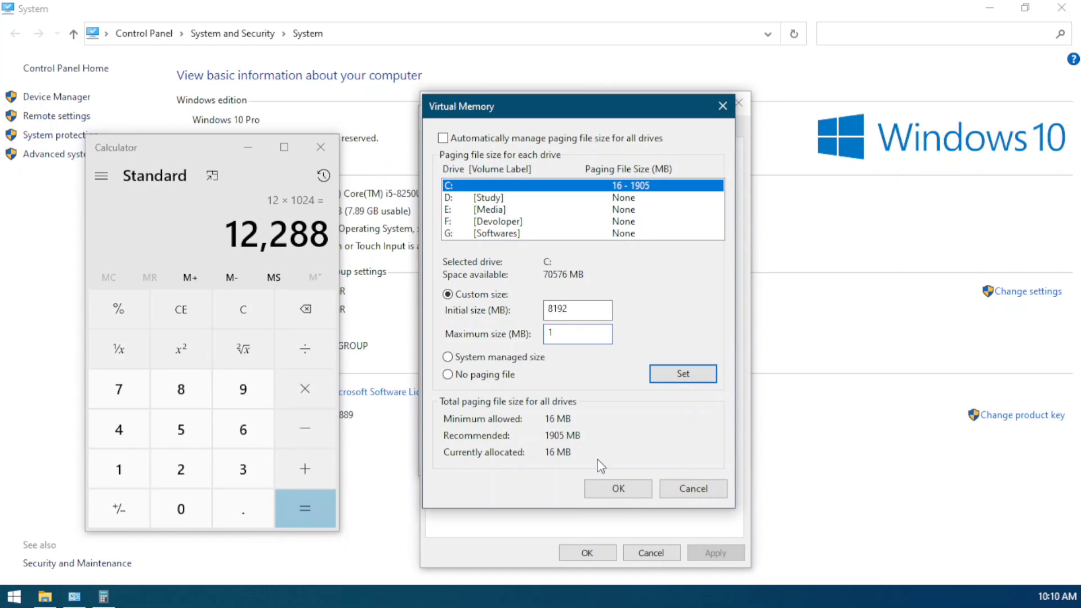
text(2288)
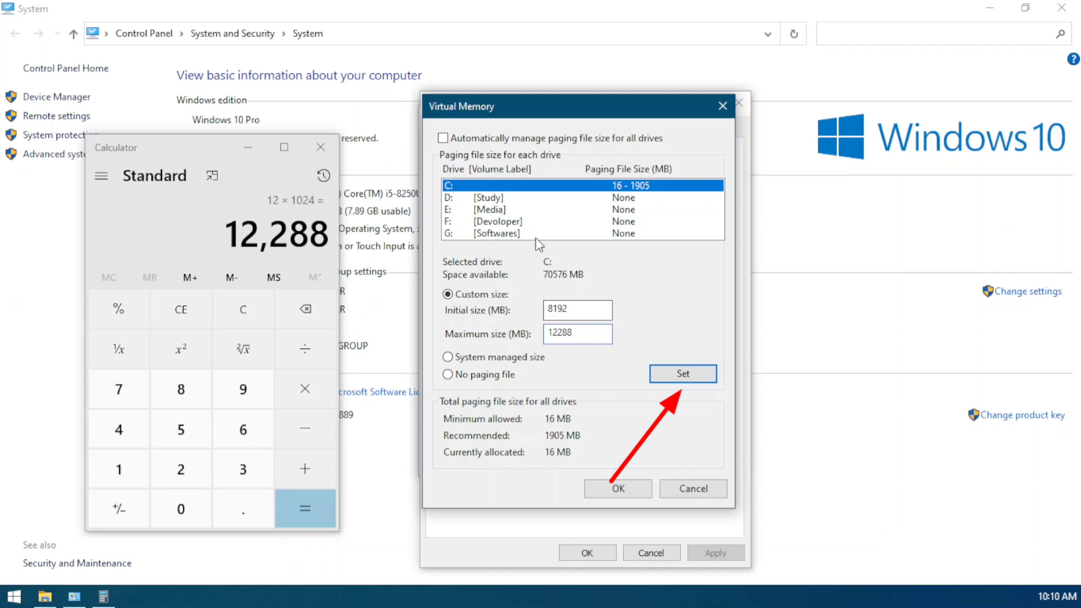
click(687, 376)
click(620, 491)
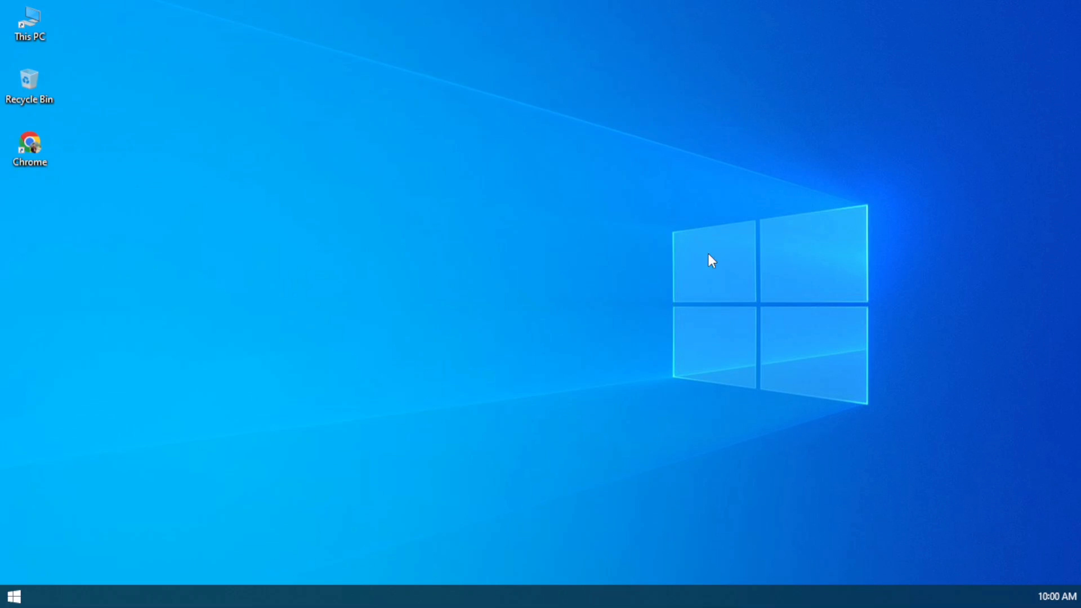
Reopen Task Manager to check the 19.9 GB commit limit, then close it
right_click(423, 602)
click(493, 516)
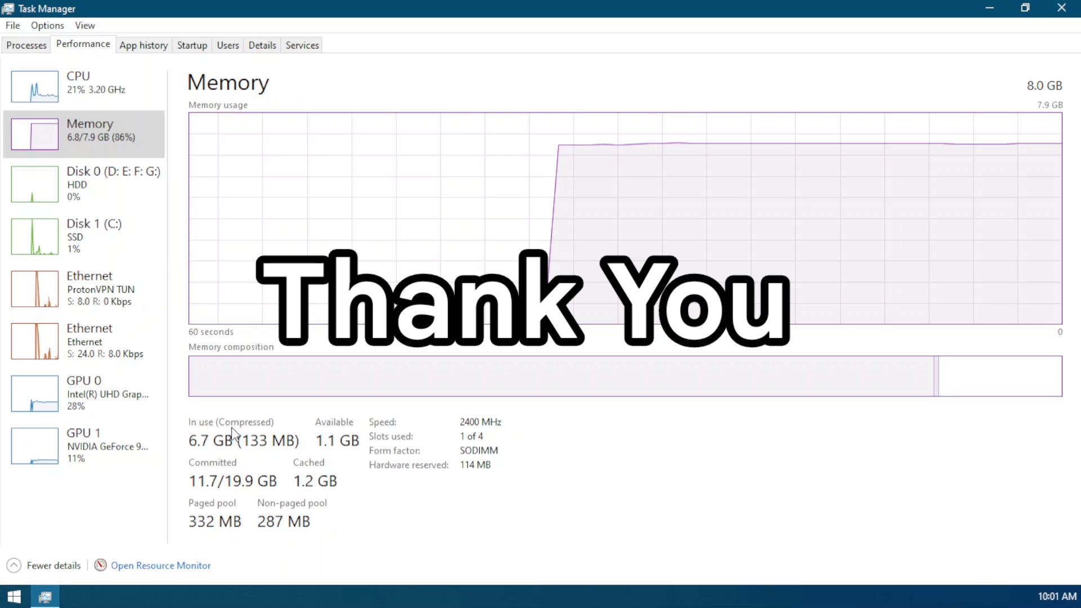
click(1061, 8)
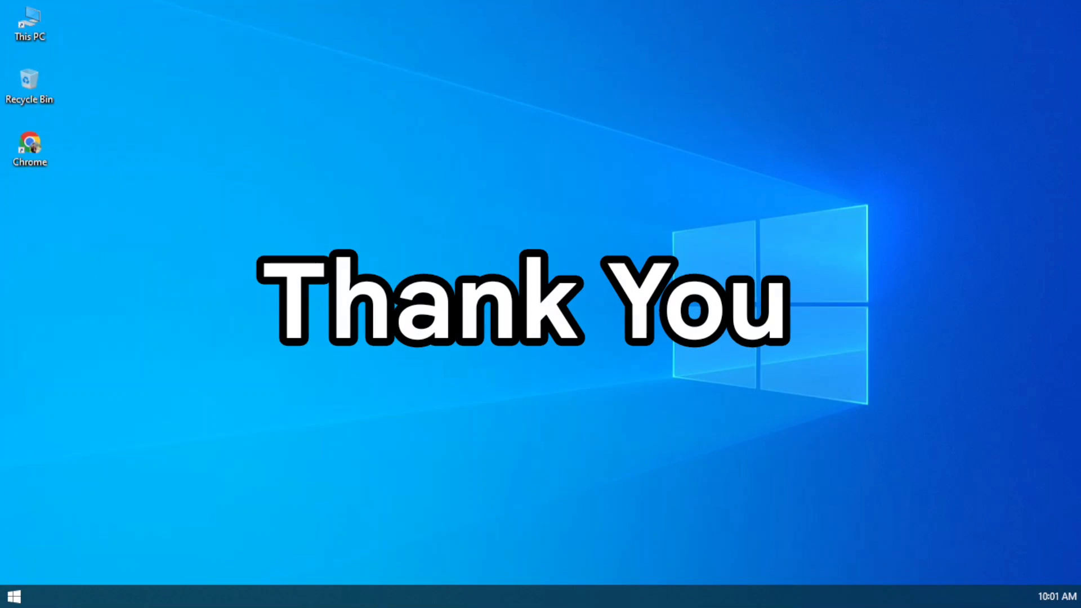